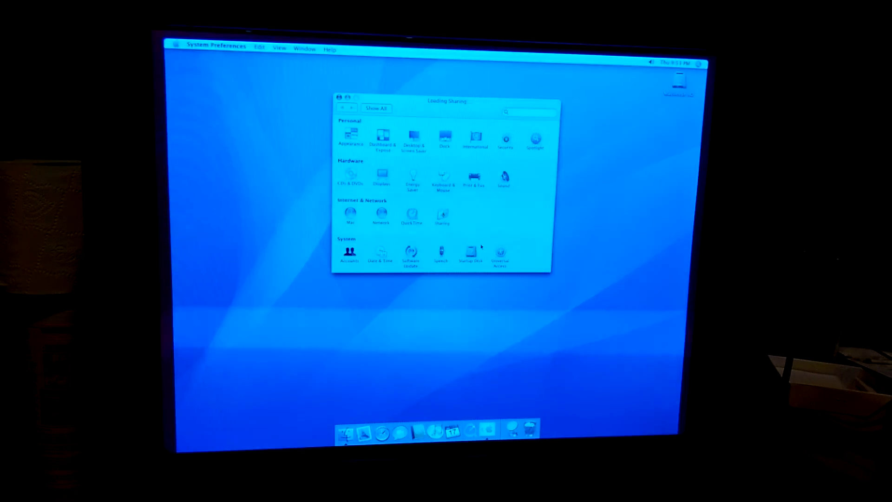
Step: Select Personal File Sharing in the Sharing preferences and move that window to the lower right
{"action": "left_click", "coordinate": [442, 215]}
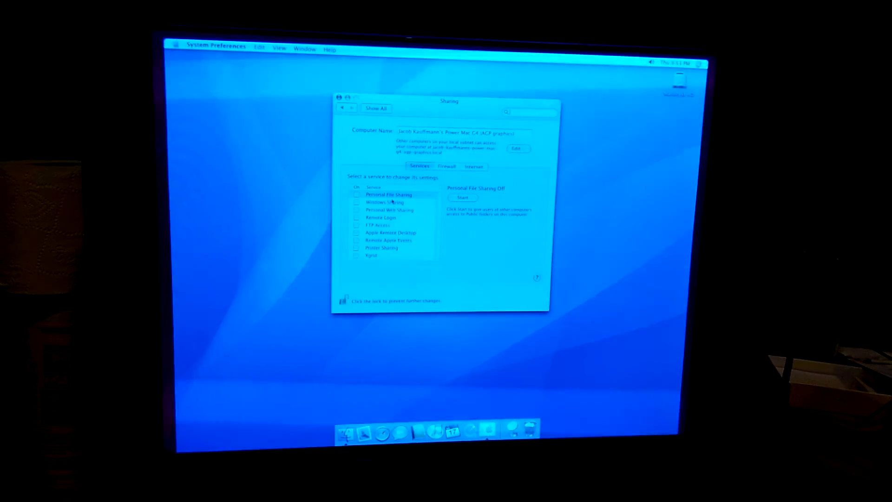
{"action": "left_click", "coordinate": [399, 195]}
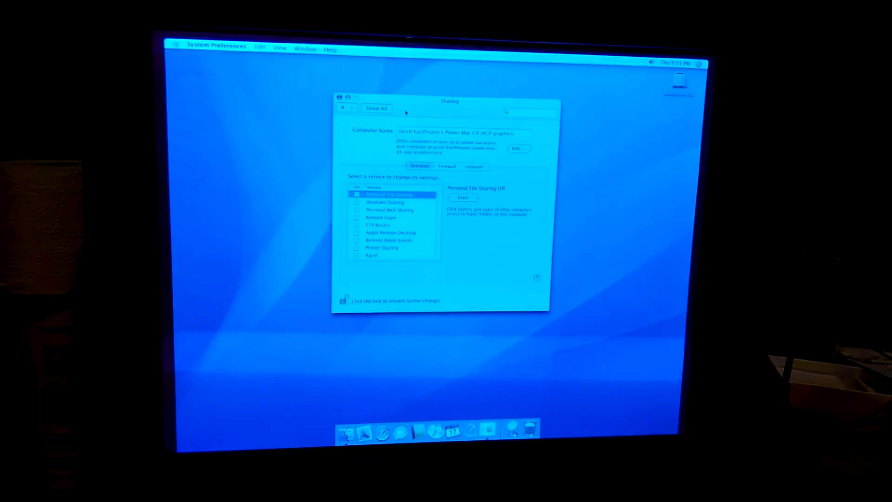
{"action": "left_click_drag", "start_coordinate": [415, 114], "coordinate": [546, 183]}
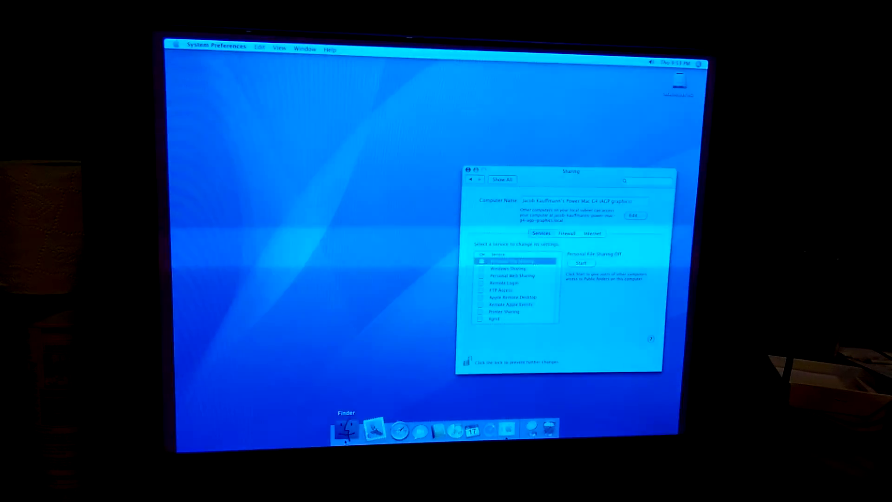
Step: Check in Finder that the home Public folder holds only Drop Box, then return to Sharing
{"action": "left_click", "coordinate": [345, 434]}
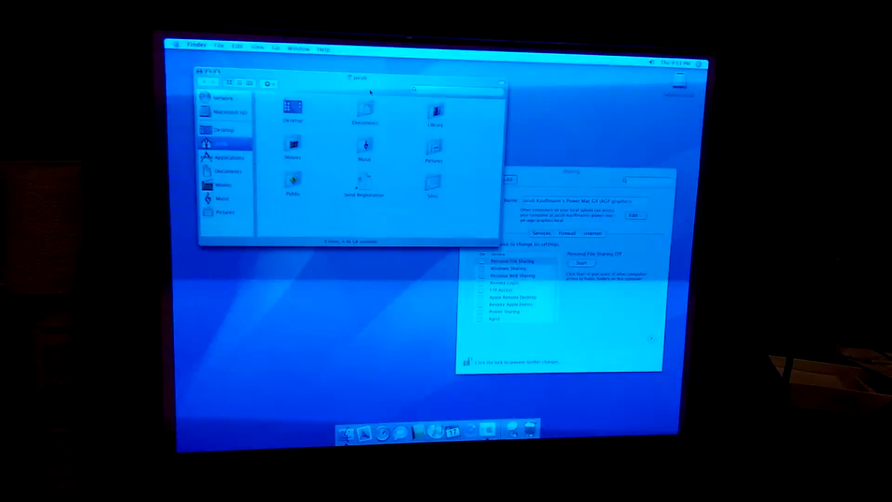
{"action": "left_click_drag", "start_coordinate": [370, 92], "coordinate": [354, 86]}
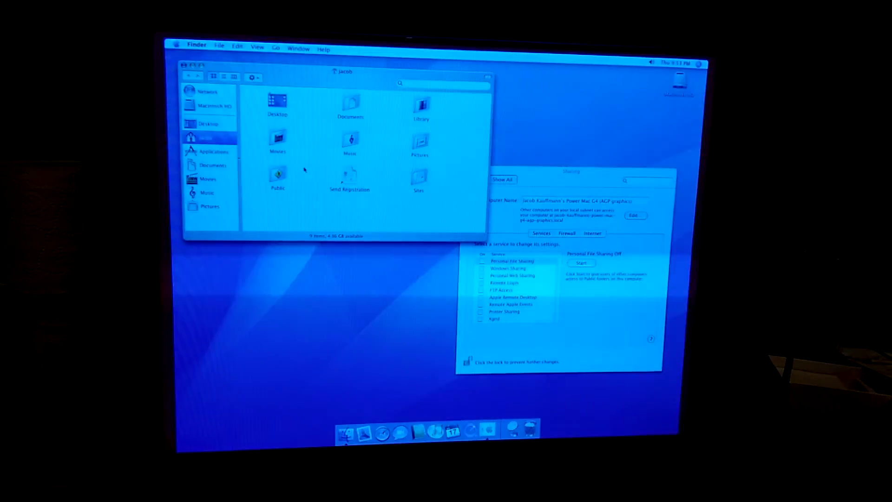
{"action": "left_click", "coordinate": [278, 174]}
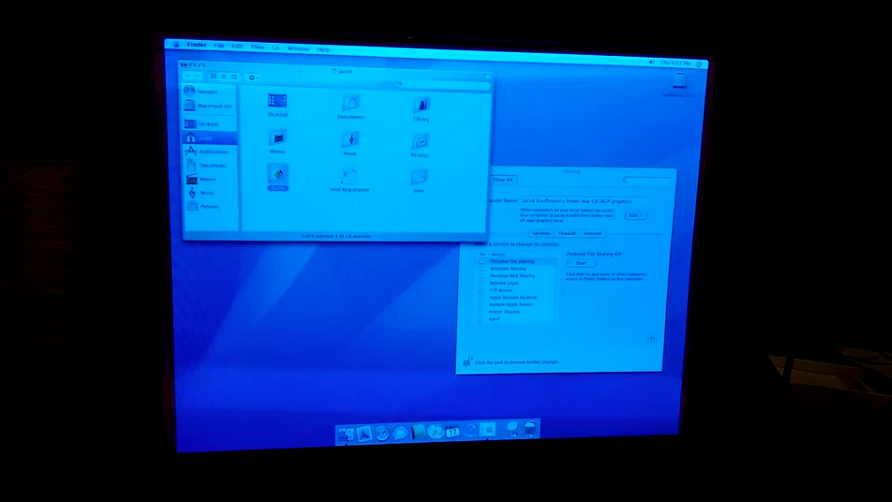
{"action": "left_click", "coordinate": [283, 177]}
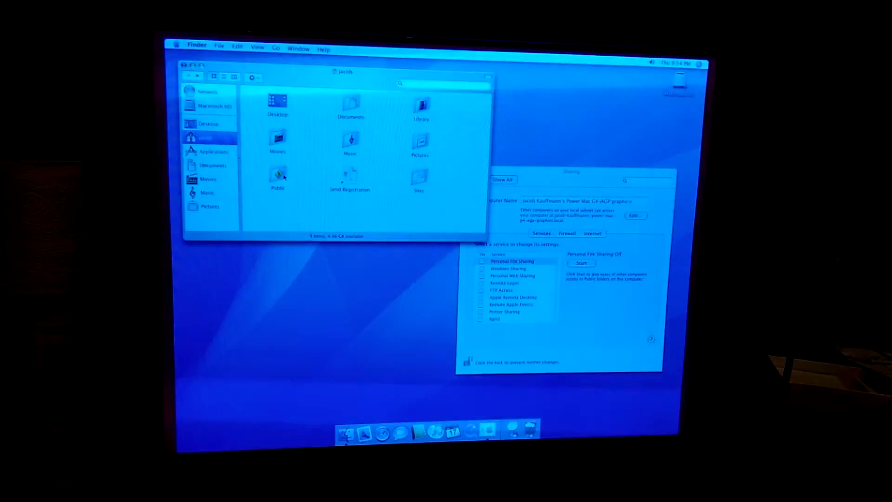
{"action": "double_click", "coordinate": [279, 176]}
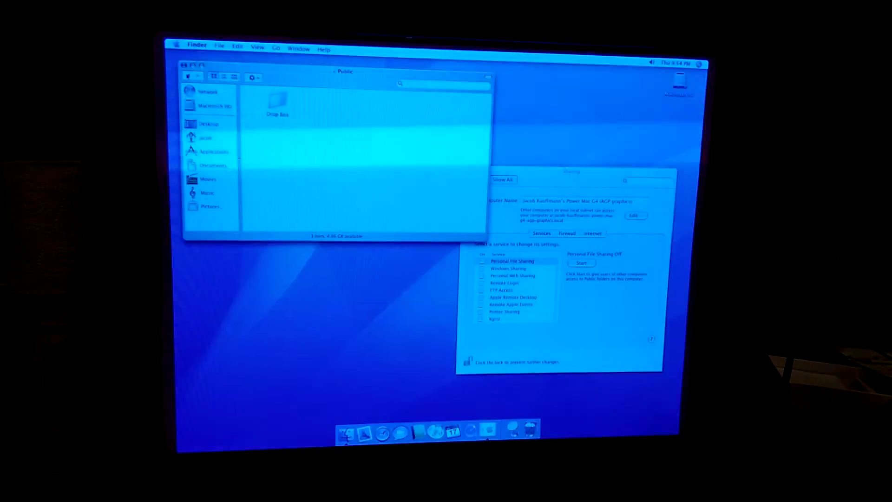
{"action": "left_click", "coordinate": [237, 135]}
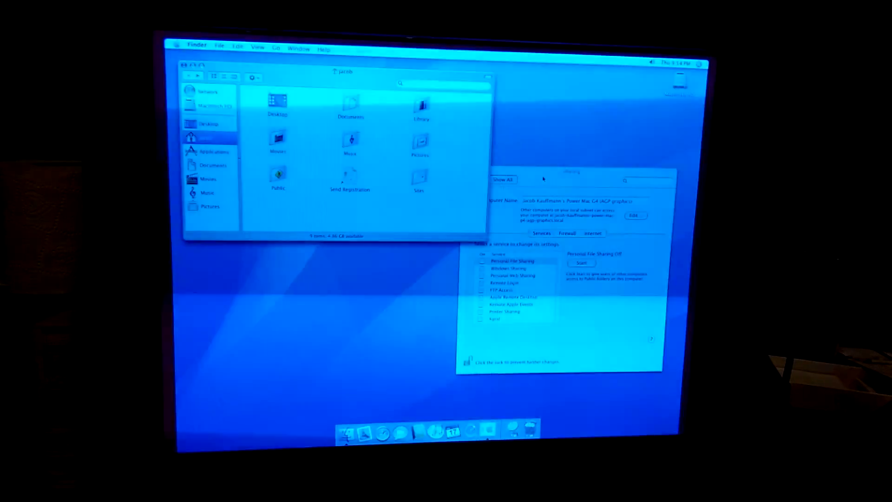
{"action": "left_click", "coordinate": [544, 178]}
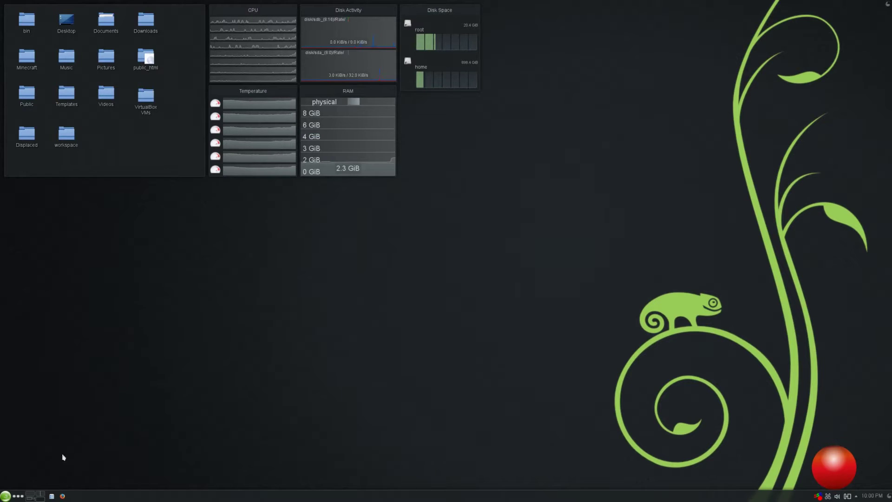
Step: Launch Dolphin on the right side and start Add Network Folder from the Network place
{"action": "left_click", "coordinate": [53, 496]}
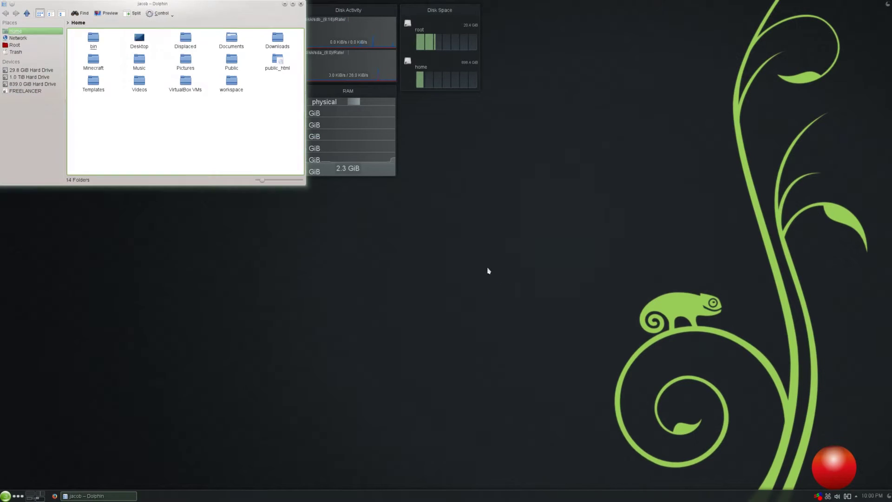
{"action": "left_click_drag", "start_coordinate": [191, 9], "coordinate": [675, 112]}
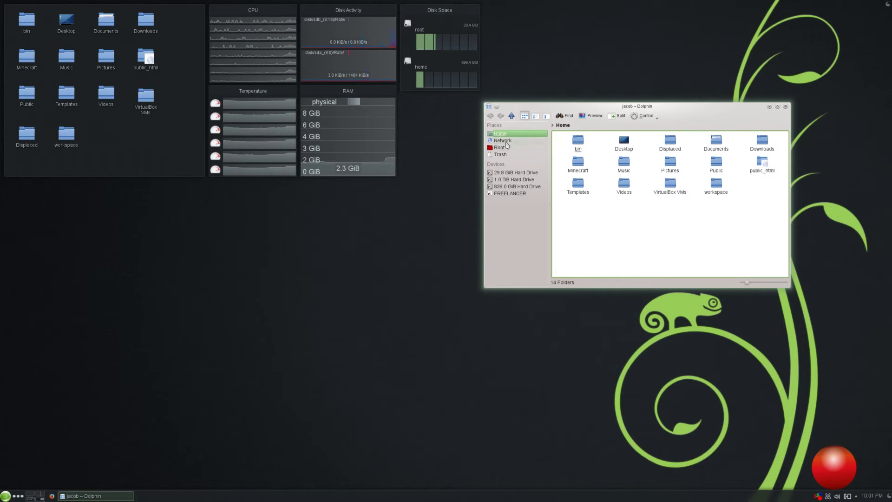
{"action": "left_click", "coordinate": [505, 141]}
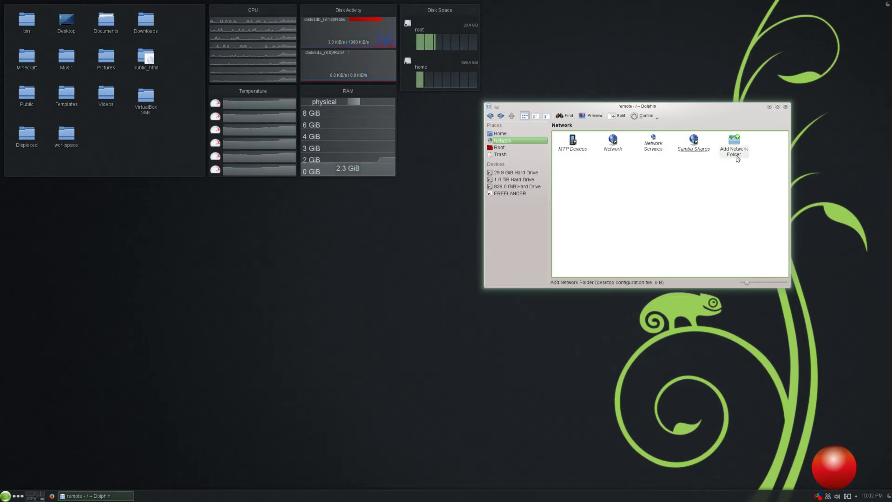
{"action": "left_click", "coordinate": [736, 157]}
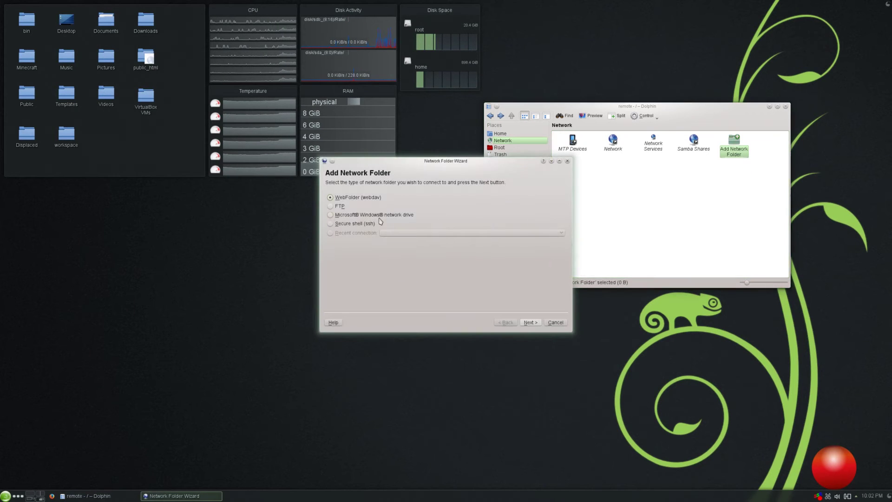
Step: Define a Windows network drive 'G4 Network Share' at 192.168.1.139, with the Mac user's short name as folder
{"action": "left_click", "coordinate": [373, 215]}
{"action": "left_click", "coordinate": [529, 322]}
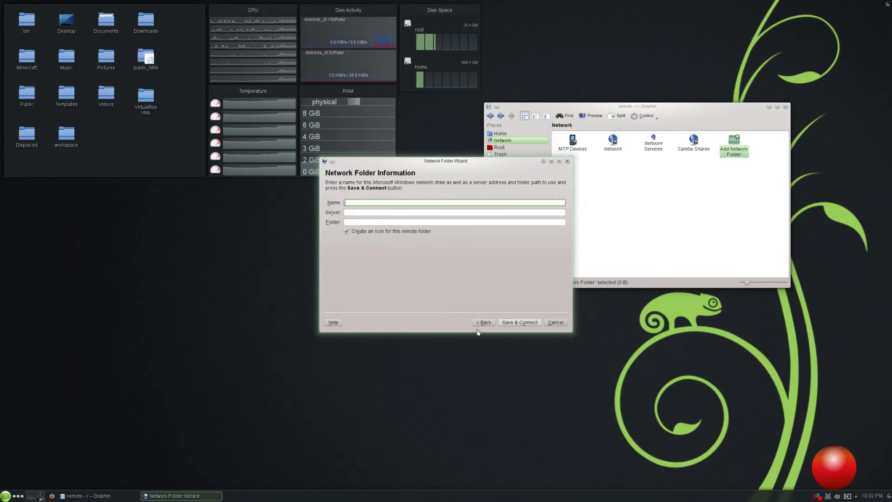
{"action": "type", "text": "G4 Network Share"}
{"action": "key", "text": "Tab"}
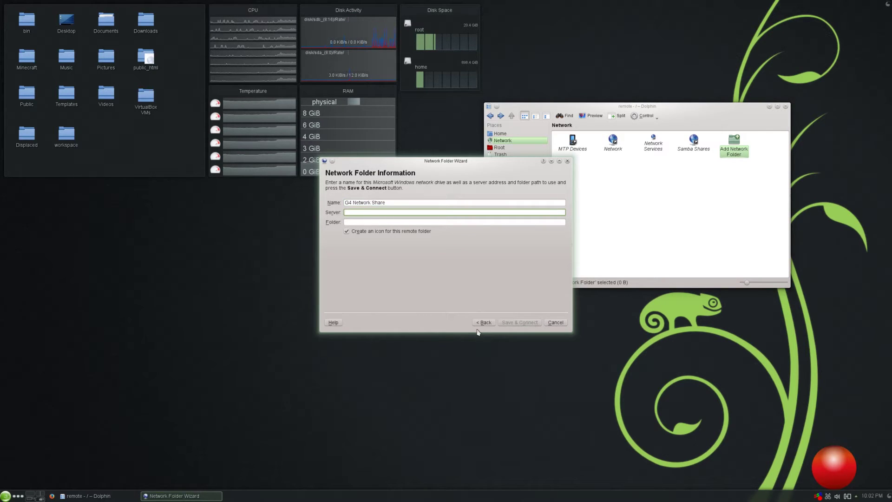
{"action": "type", "text": "1"}
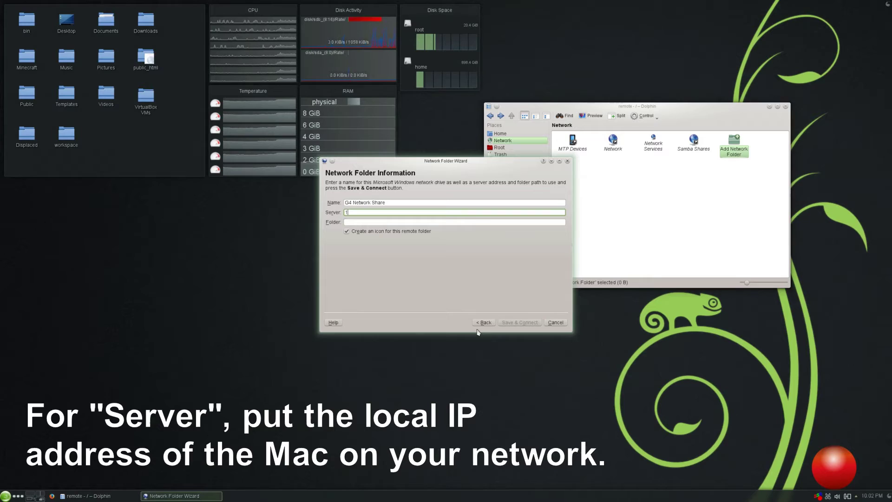
{"action": "type", "text": "92.168.1.139"}
{"action": "key", "text": "Tab"}
{"action": "key", "text": "shift+Tab"}
{"action": "key", "text": "Tab"}
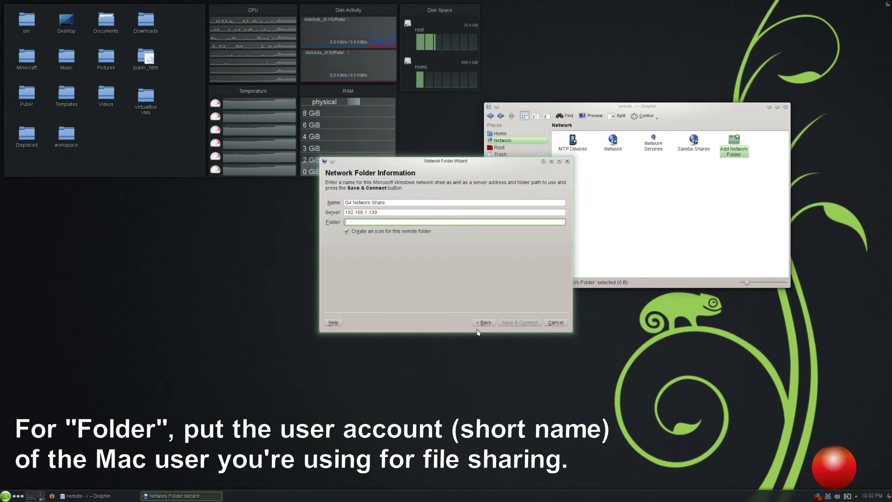
{"action": "type", "text": "jacob"}
Step: Save the network folder and submit the Mac account's username and password in the first login prompt
{"action": "left_click", "coordinate": [526, 321]}
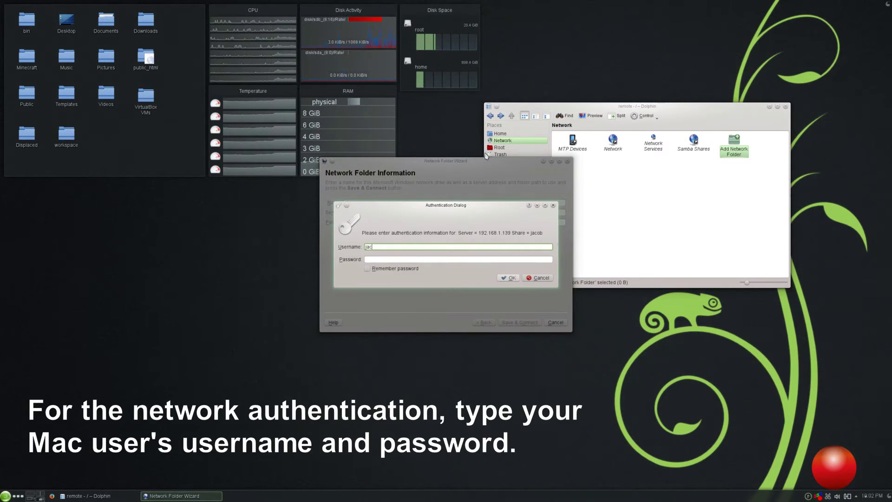
{"action": "type", "text": "jacob"}
{"action": "key", "text": "Tab"}
{"action": "type", "text": "••••"}
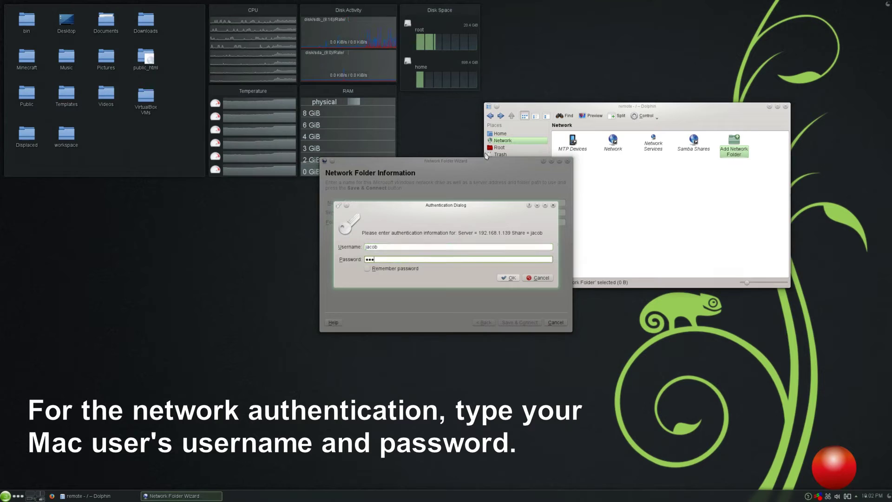
{"action": "key", "text": "Return"}
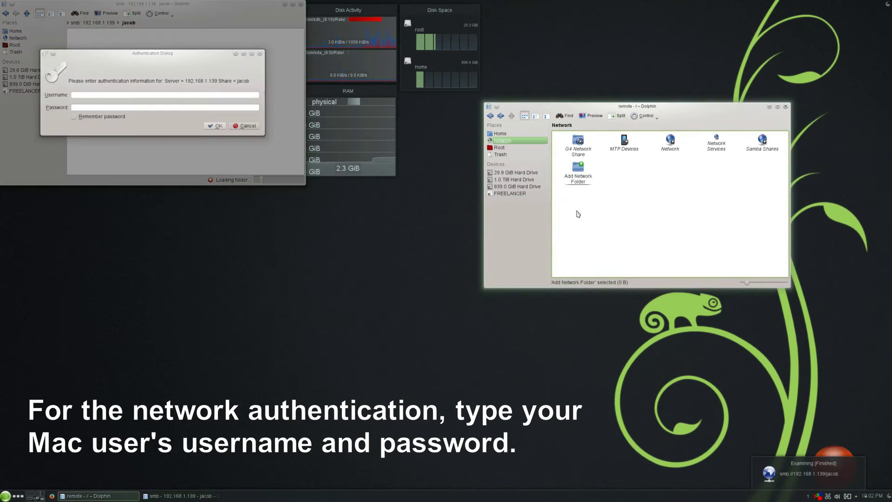
Step: Log in to the share again with the password remembered, and dismiss the KWallet prompt
{"action": "left_click", "coordinate": [135, 92]}
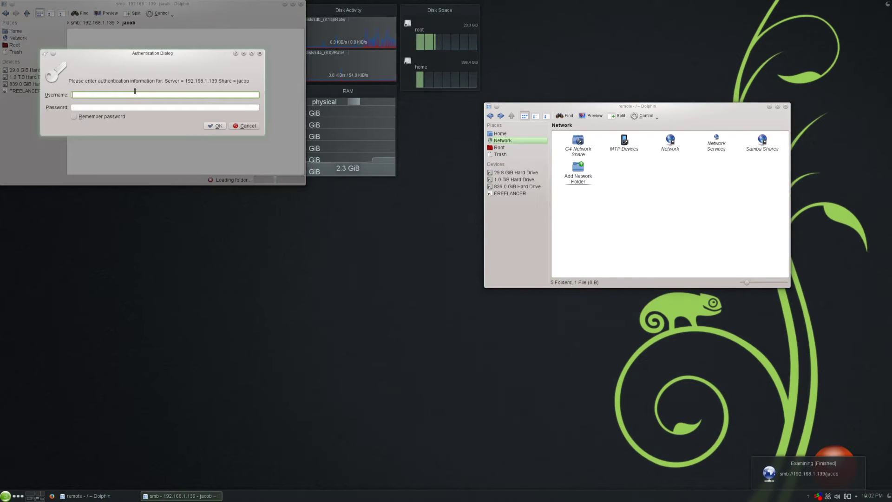
{"action": "type", "text": "jacob"}
{"action": "key", "text": "Tab"}
{"action": "type", "text": "••"}
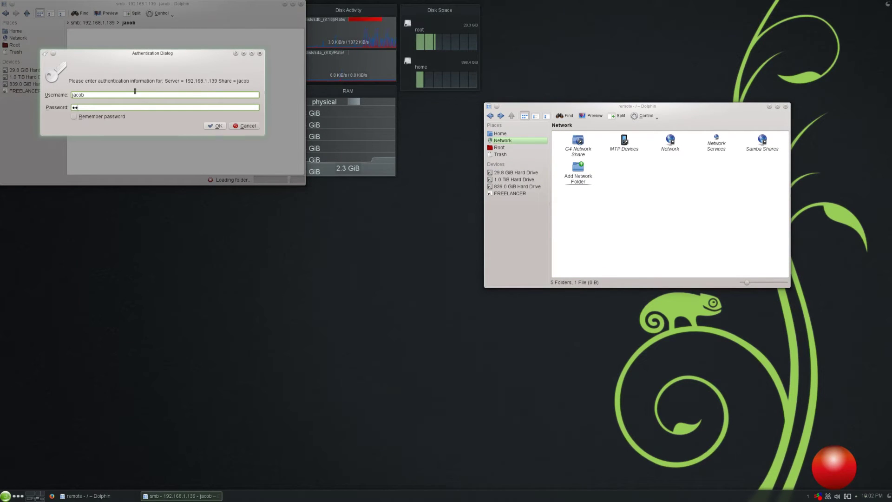
{"action": "type", "text": "••••"}
{"action": "left_click", "coordinate": [101, 116]}
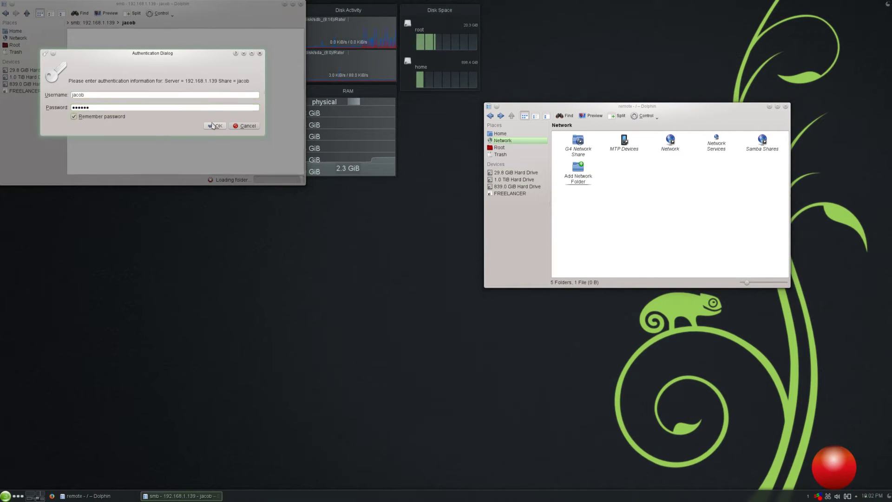
{"action": "left_click", "coordinate": [212, 126]}
{"action": "left_click", "coordinate": [217, 156]}
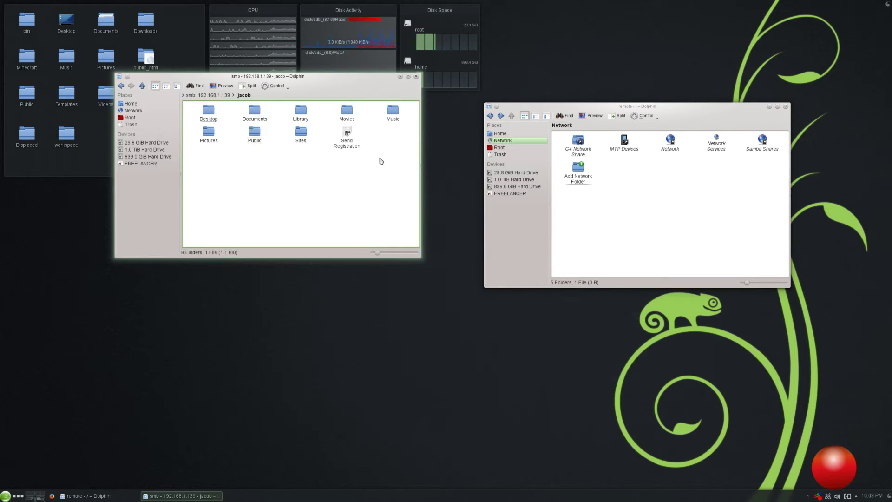
{"action": "left_click", "coordinate": [258, 138]}
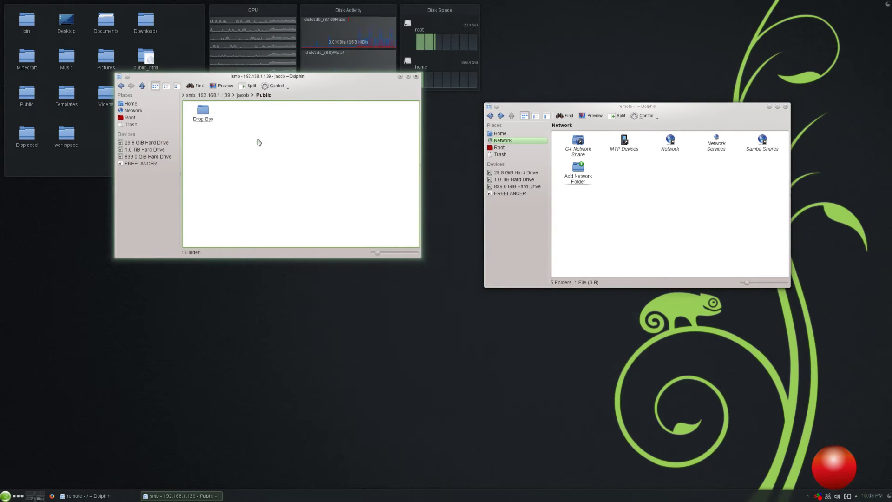
{"action": "left_click", "coordinate": [247, 95]}
{"action": "left_click", "coordinate": [216, 131]}
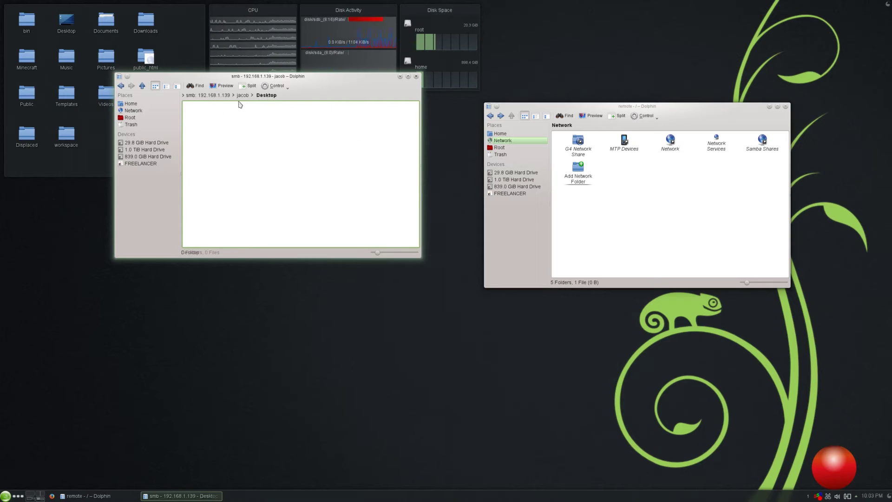
{"action": "left_click", "coordinate": [243, 95]}
{"action": "left_click", "coordinate": [251, 111]}
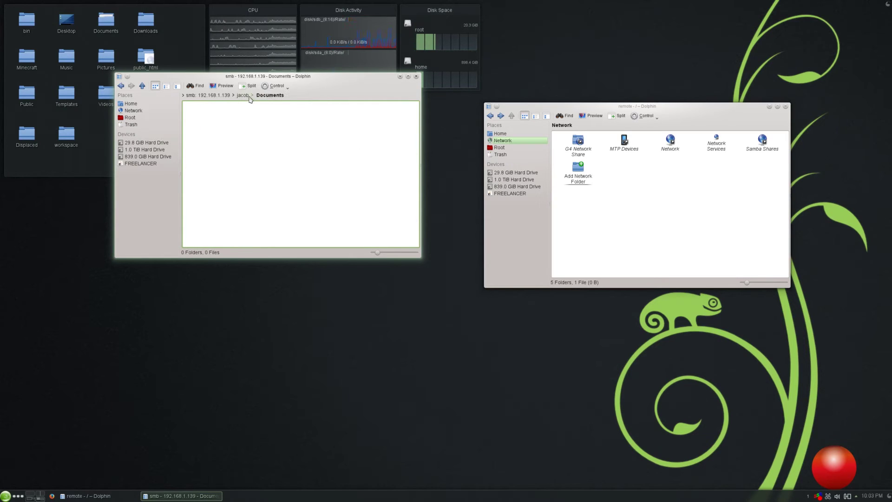
{"action": "left_click", "coordinate": [243, 95]}
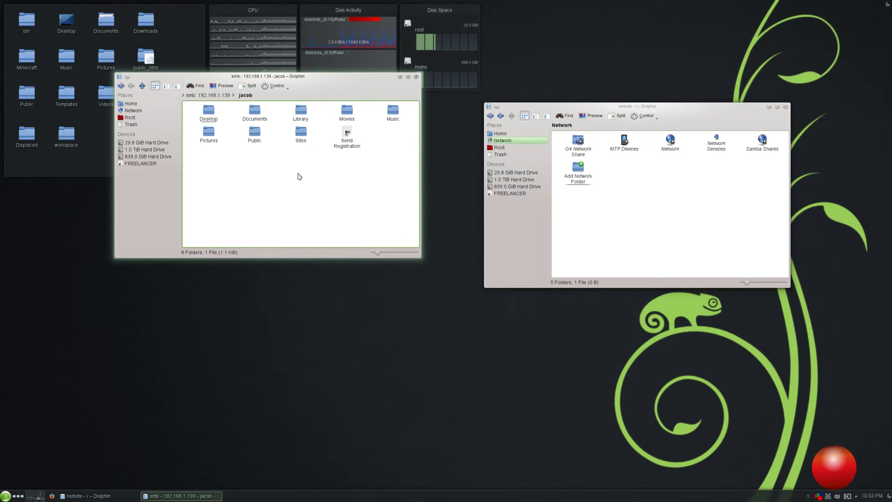
Step: Copy the Installing CentOS 6-5.mp4 video from the local Videos folder
{"action": "left_click", "coordinate": [501, 135]}
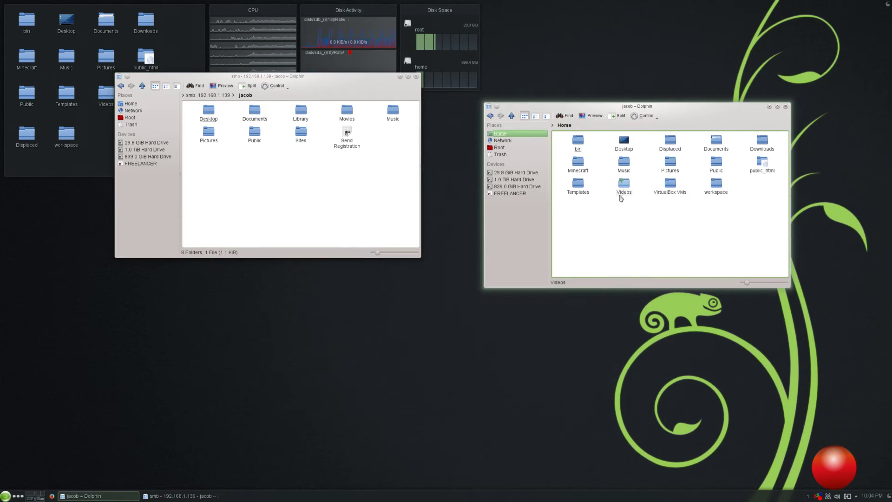
{"action": "left_click", "coordinate": [620, 196]}
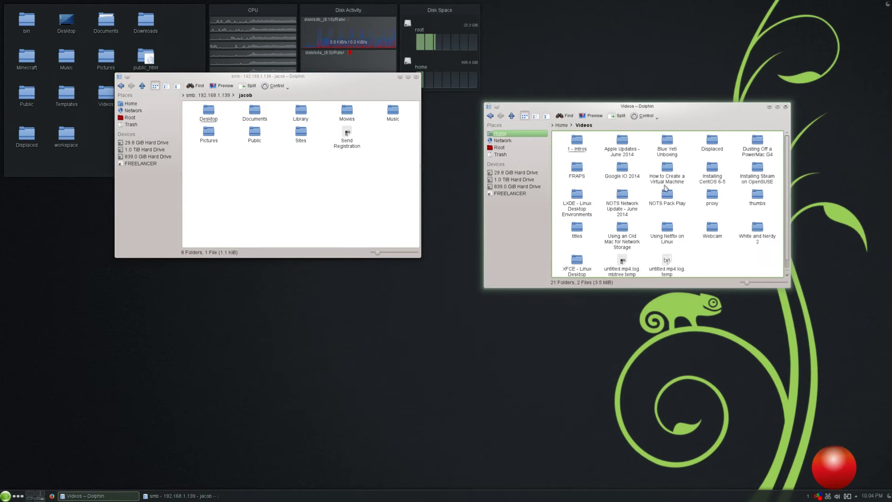
{"action": "left_click", "coordinate": [713, 183]}
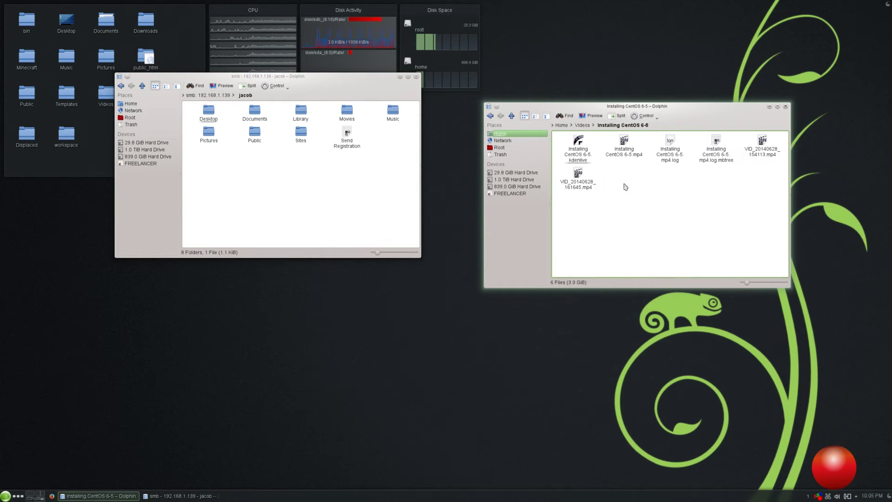
{"action": "right_click", "coordinate": [621, 157]}
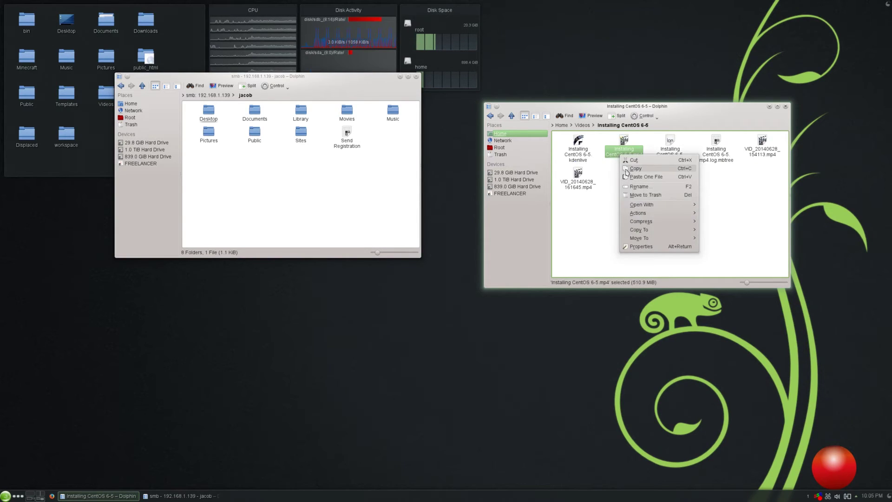
{"action": "left_click", "coordinate": [624, 208]}
Step: Look inside the Mac share's Public folder, then return to the share's home folder
{"action": "left_click", "coordinate": [346, 178]}
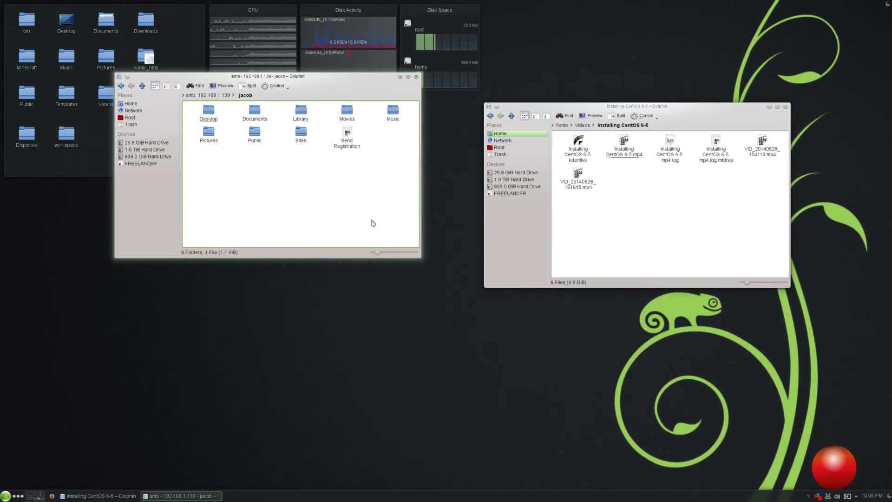
{"action": "left_click", "coordinate": [255, 132]}
{"action": "left_click", "coordinate": [243, 95]}
Step: Paste the CentOS video into the shared Public folder and monitor the copy progress
{"action": "left_click", "coordinate": [254, 132]}
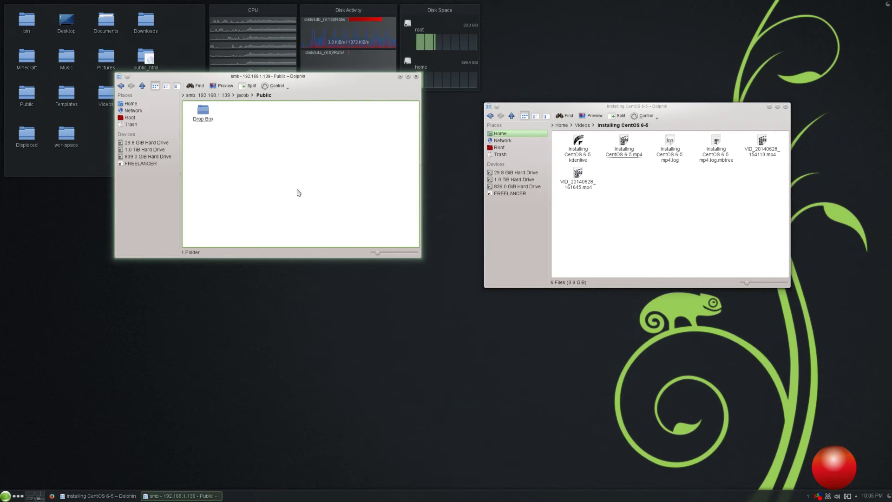
{"action": "right_click", "coordinate": [295, 134]}
{"action": "left_click", "coordinate": [388, 282]}
{"action": "left_click", "coordinate": [808, 496]}
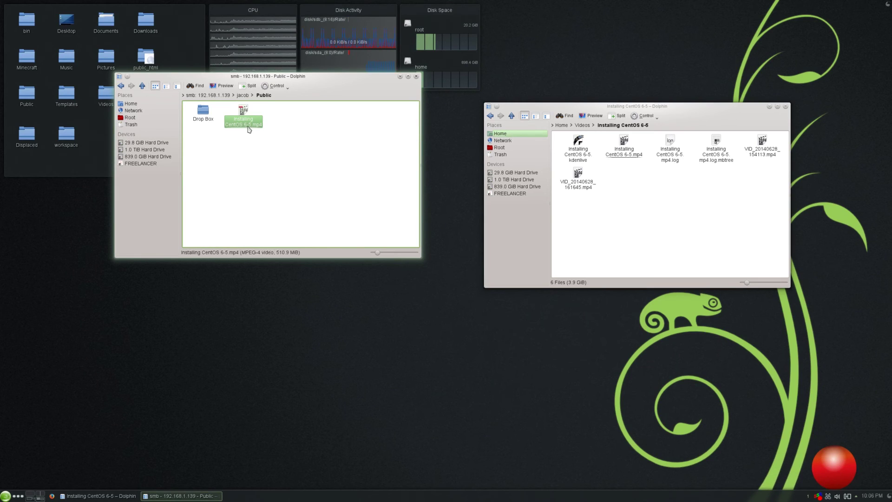
{"action": "left_click", "coordinate": [325, 209]}
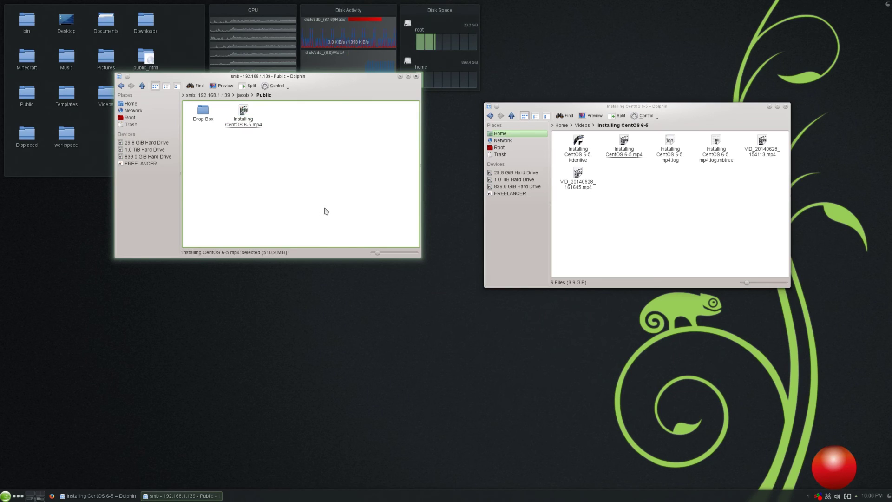